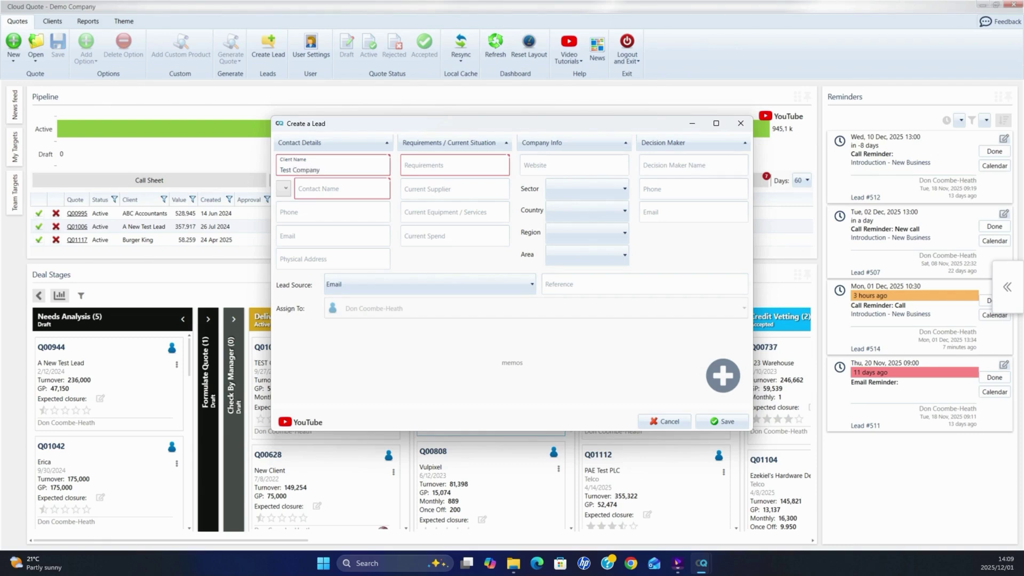
# Enter the contact's name on the Test Company lead and set its requirements to Phones.
pyautogui.click(356, 193)
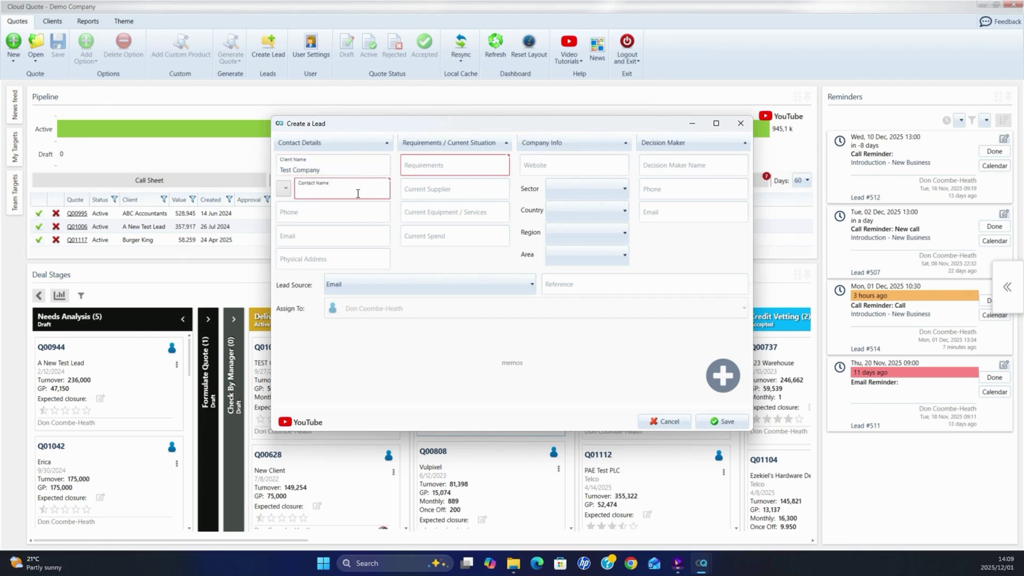
pyautogui.click(416, 164)
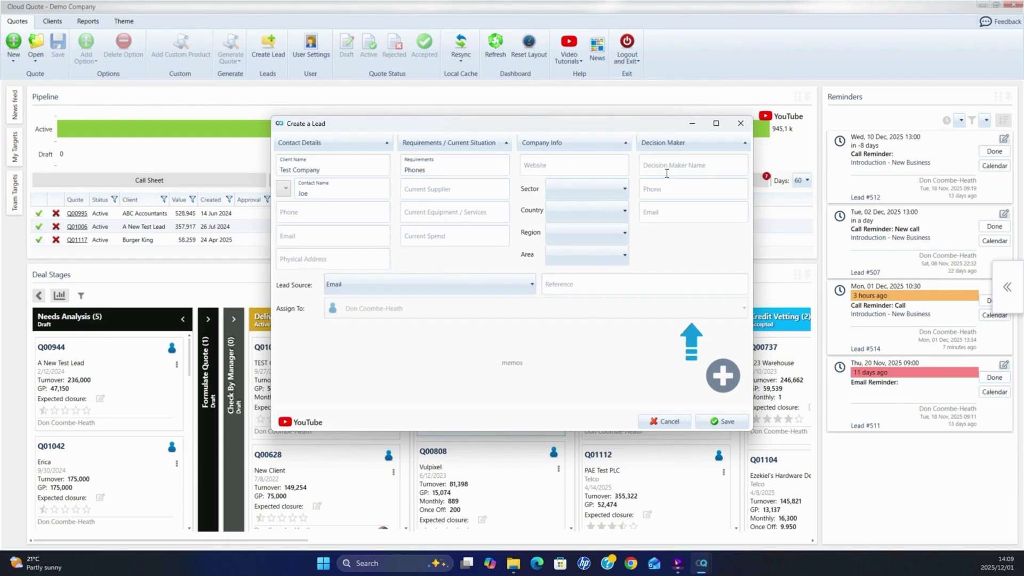
# Start a Call reminder for the lead with the category Introduction - New Business and the title "call".
pyautogui.click(719, 375)
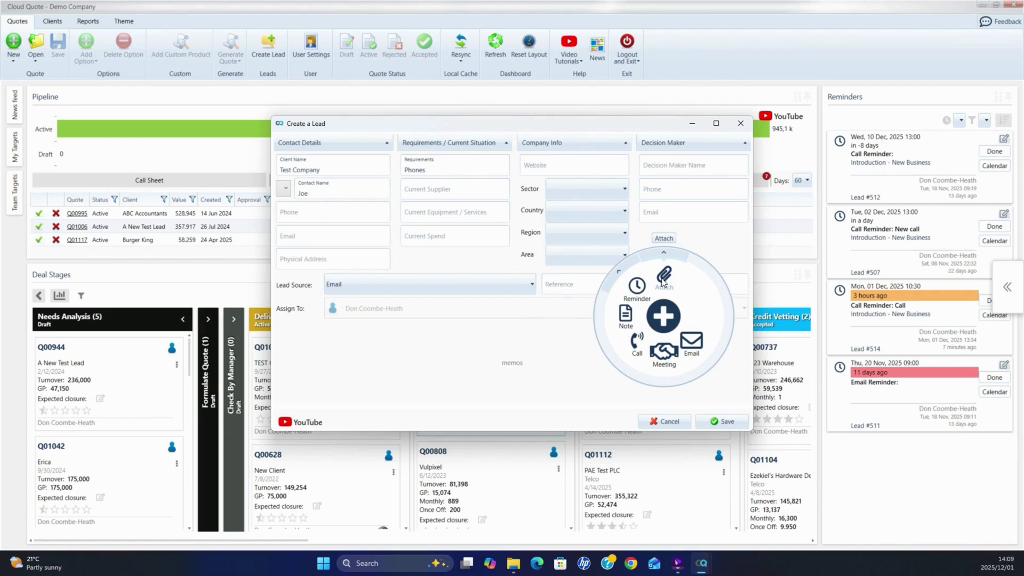
pyautogui.click(637, 286)
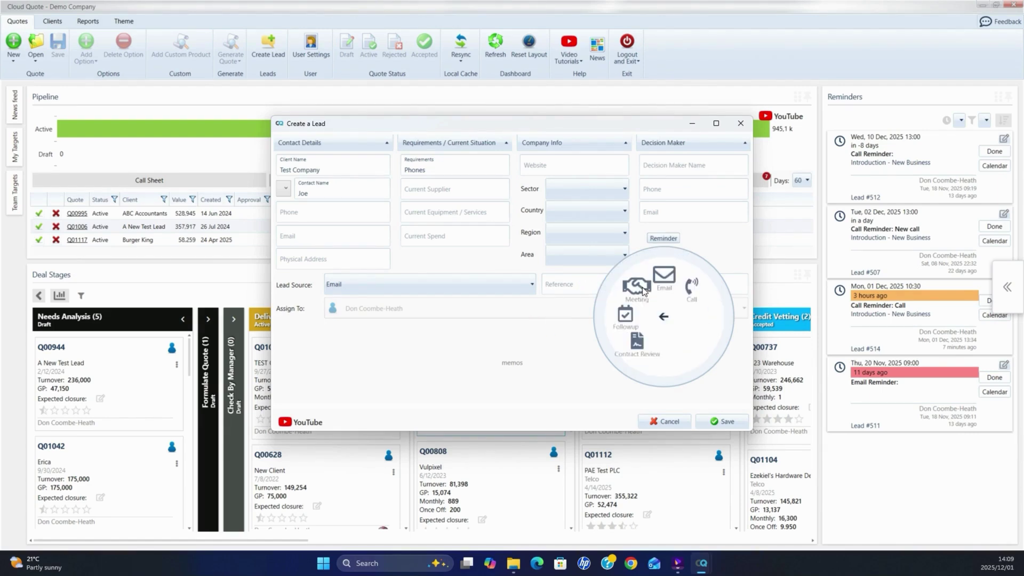
pyautogui.click(693, 288)
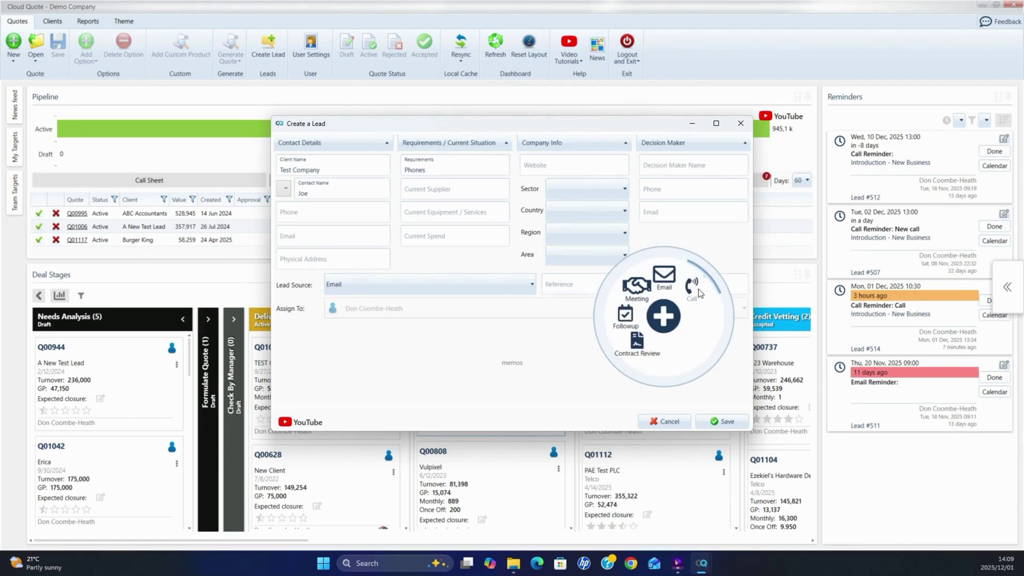
pyautogui.click(529, 201)
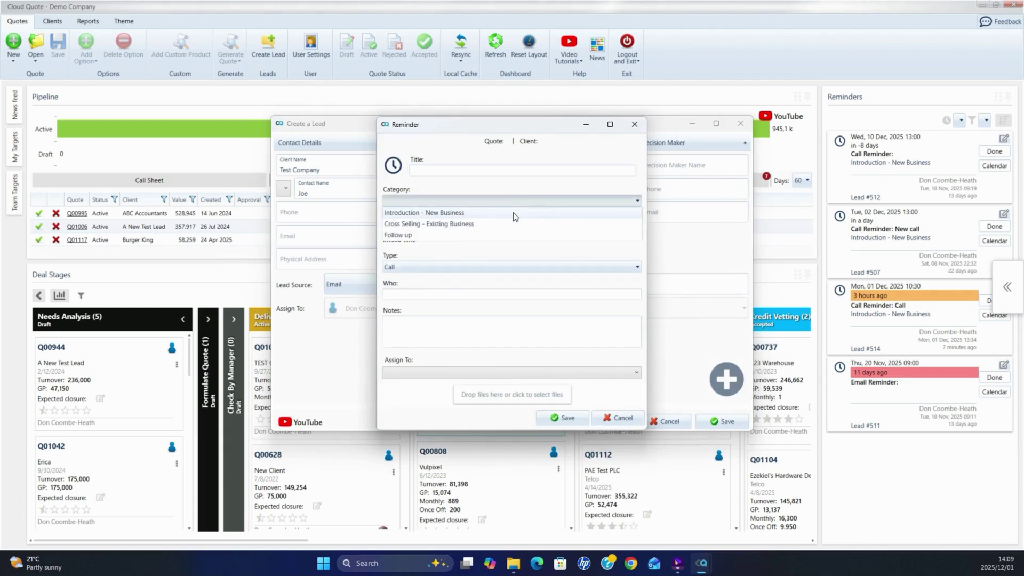
pyautogui.click(513, 213)
pyautogui.click(496, 175)
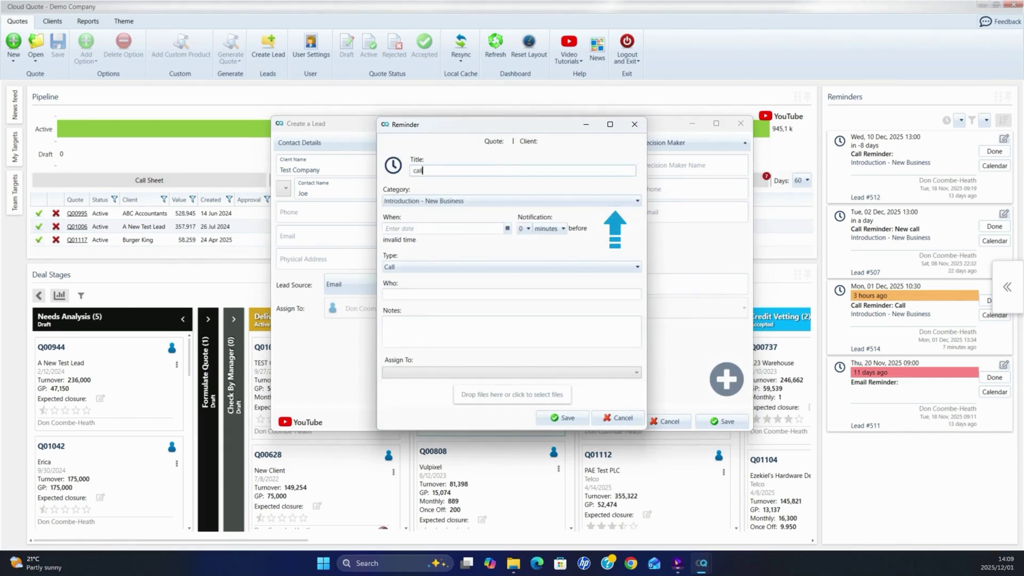
# Set the call reminder's date and time to 2025/12/01 10:30.
pyautogui.click(508, 229)
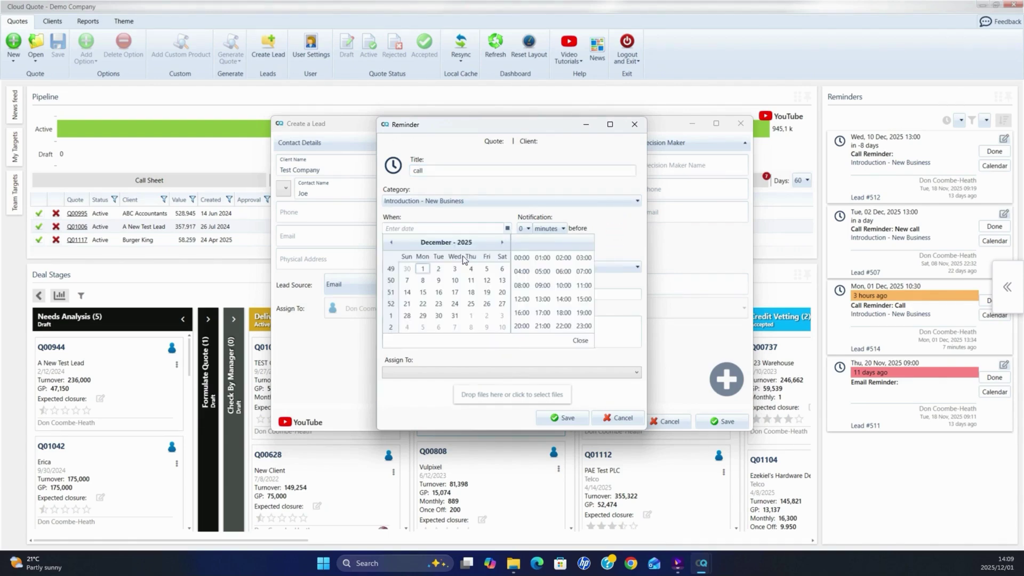
pyautogui.click(423, 269)
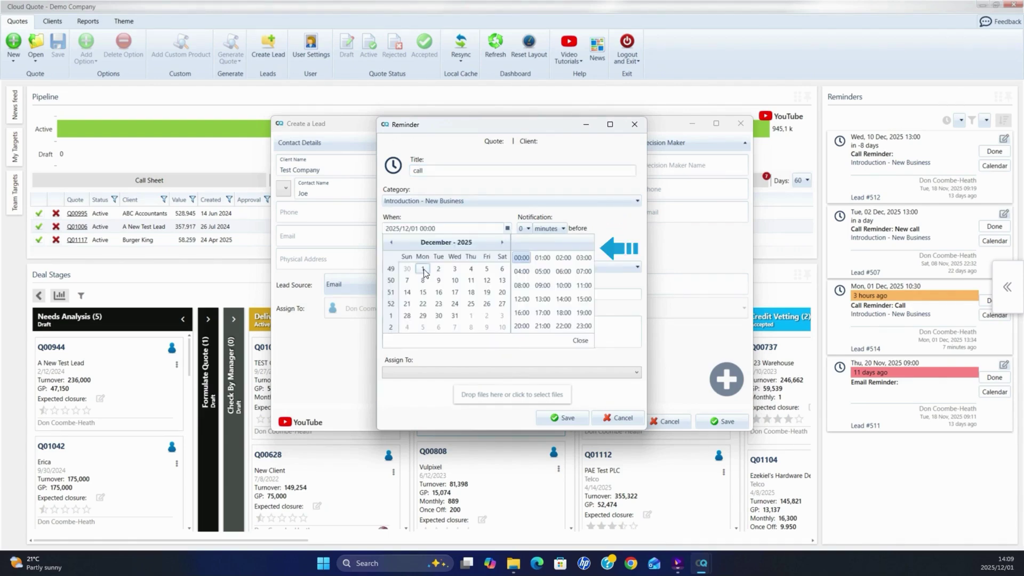
pyautogui.click(563, 285)
pyautogui.click(456, 228)
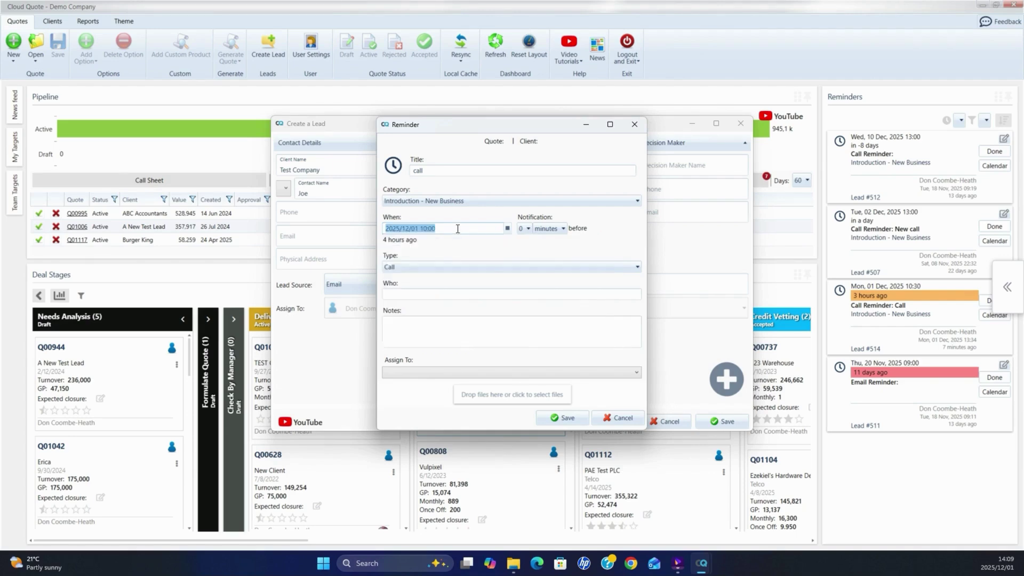
pyautogui.click(458, 228)
pyautogui.press('BackSpace')
pyautogui.press('BackSpace')
pyautogui.press('BackSpace')
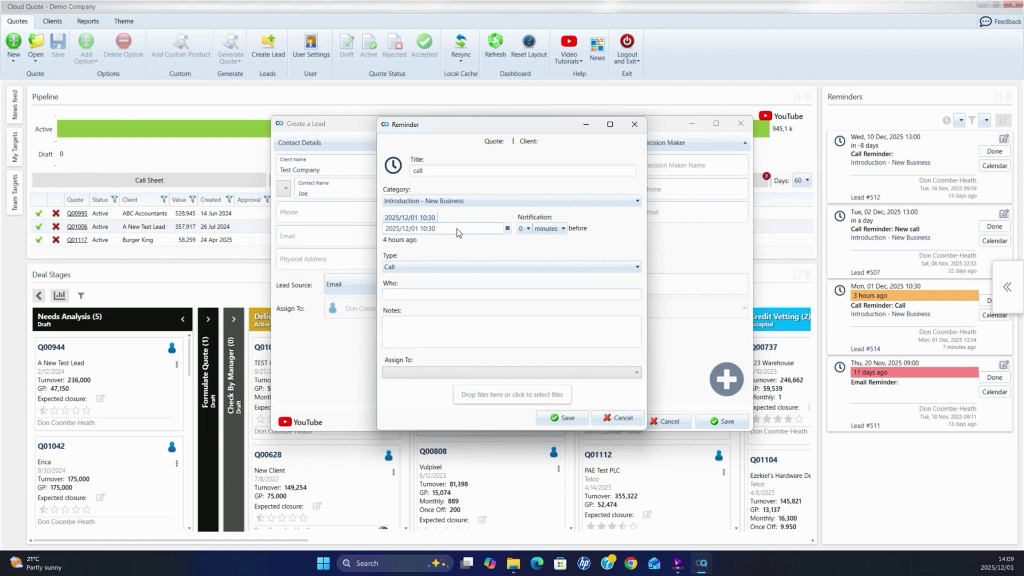
# Fill in who the call is with, including the contact's full name, and save the reminder.
pyautogui.click(442, 294)
pyautogui.write('Call')
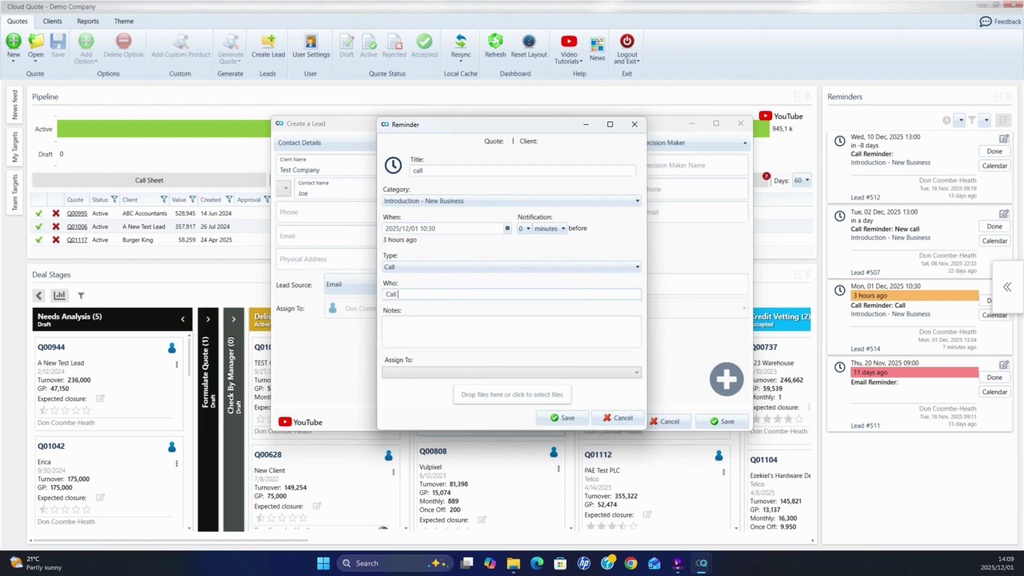
pyautogui.write(' with Joe Bloggs')
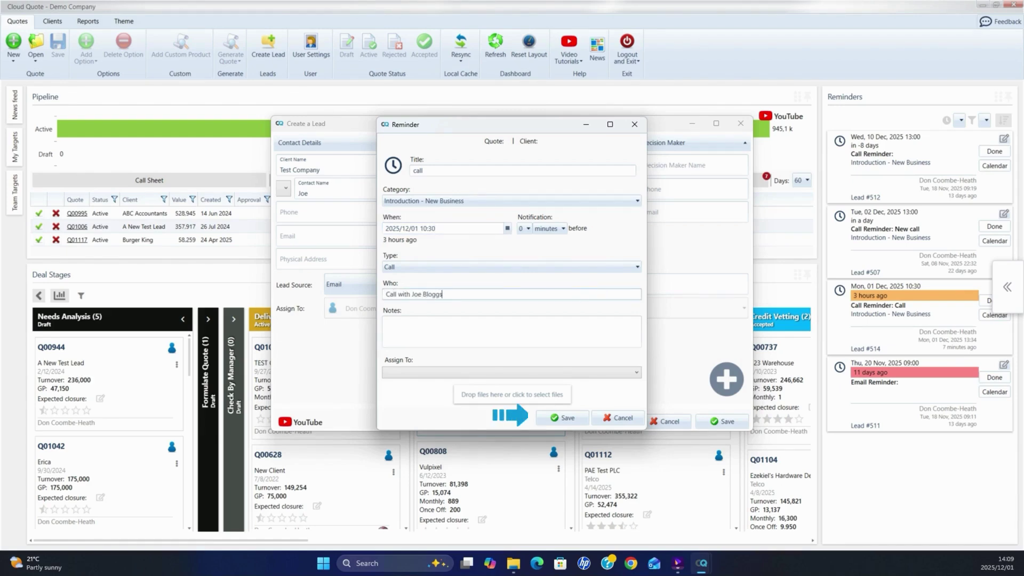
pyautogui.click(557, 415)
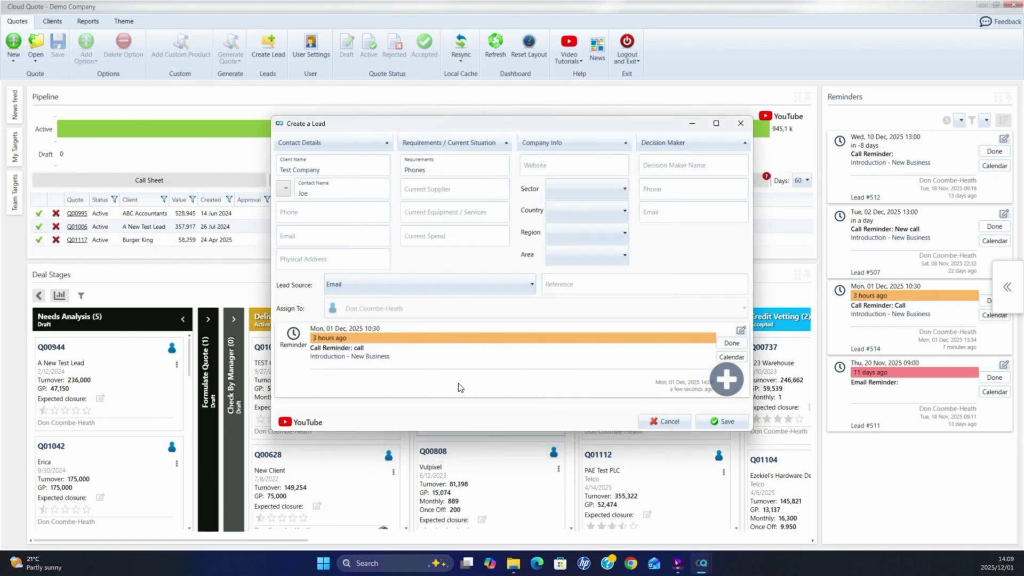
# Add a note with the category Client Info to the lead, and save the lead.
pyautogui.click(726, 379)
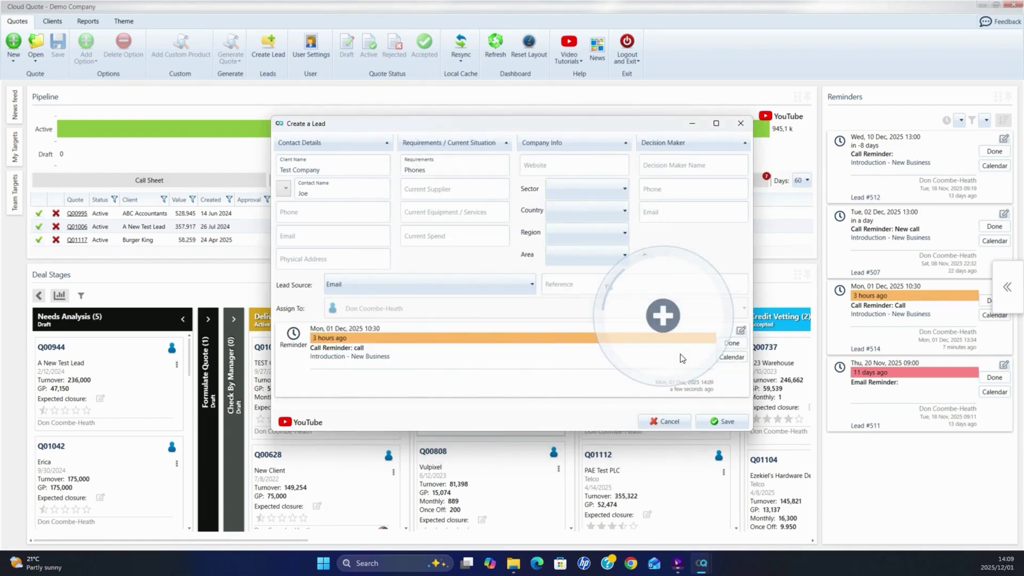
pyautogui.click(616, 334)
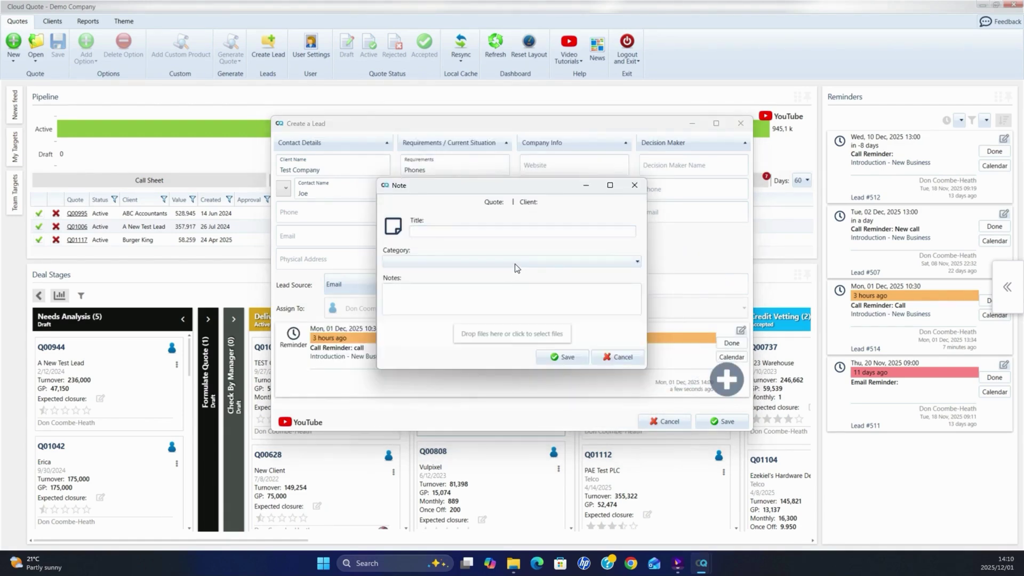
pyautogui.click(516, 262)
pyautogui.click(597, 280)
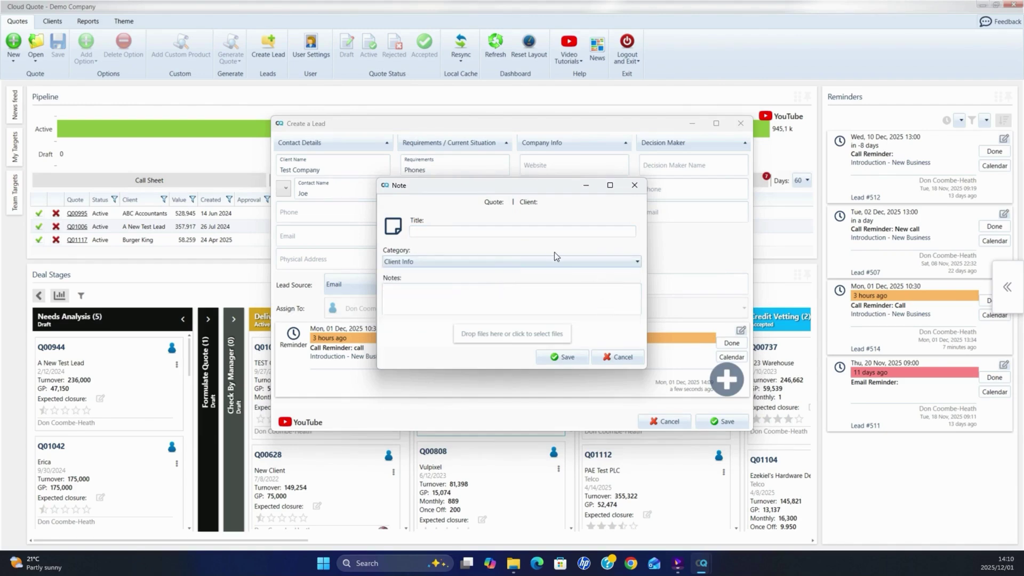
pyautogui.click(574, 353)
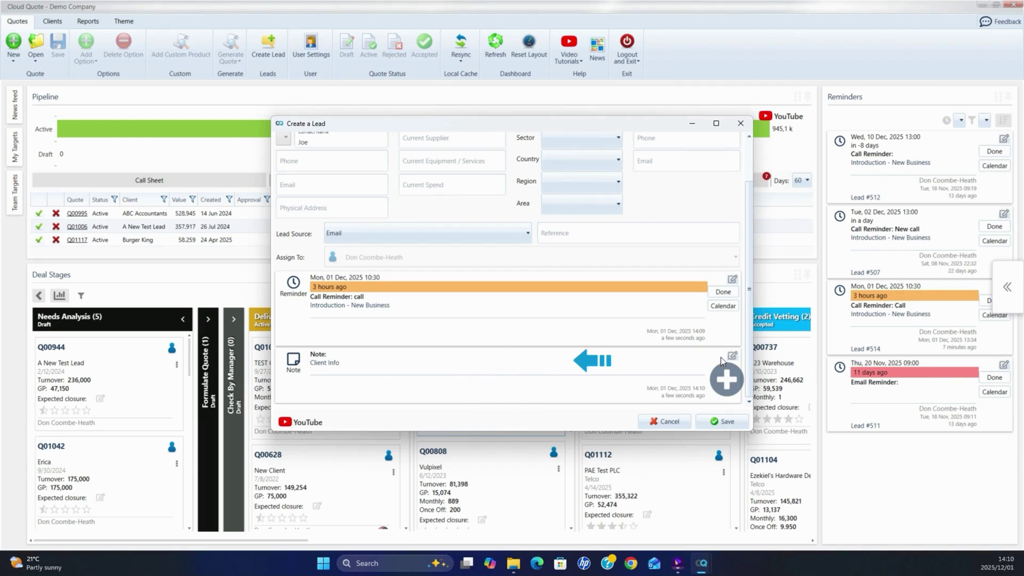
pyautogui.click(725, 421)
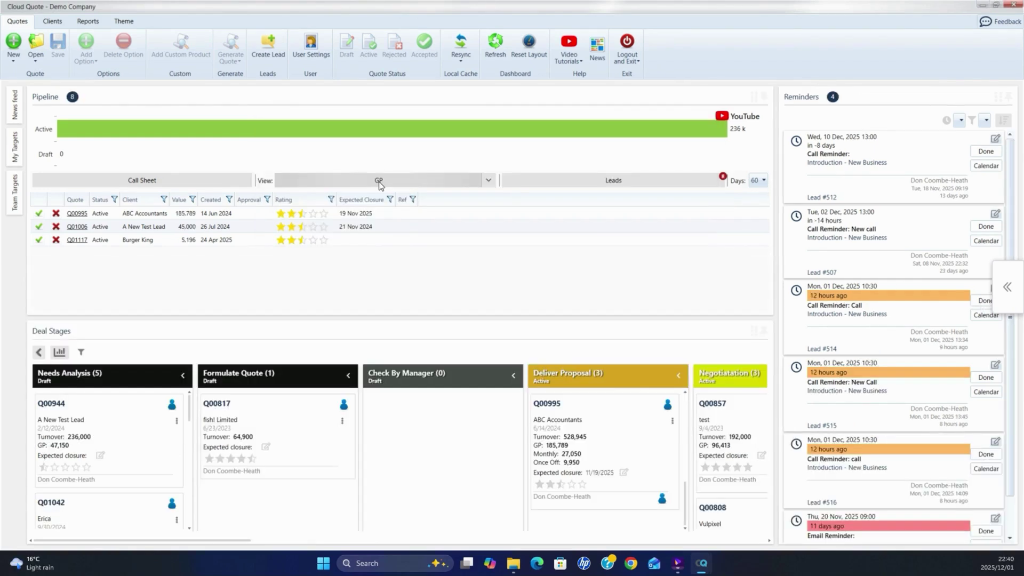
# Browse the pipeline's leads, open the first lead for client "test" to view its memos, and close it.
pyautogui.click(623, 181)
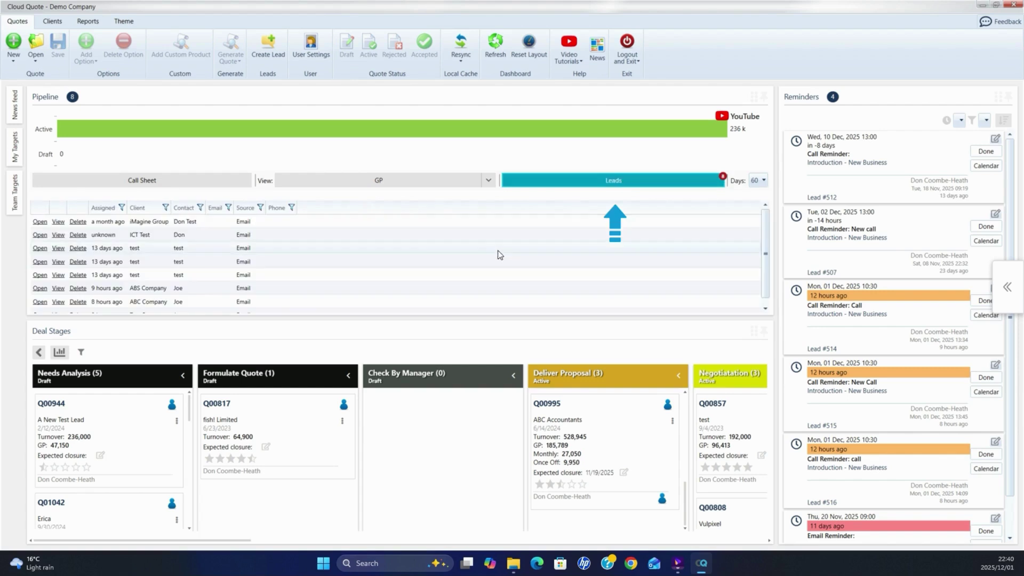
pyautogui.scroll(-2, 765, 235)
pyautogui.scroll(1, 766, 238)
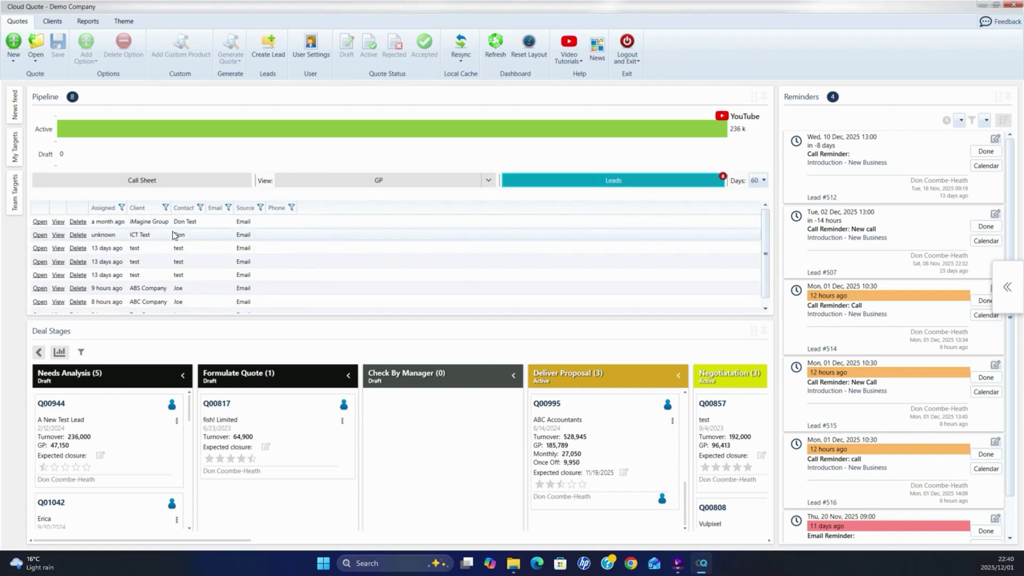
pyautogui.click(40, 248)
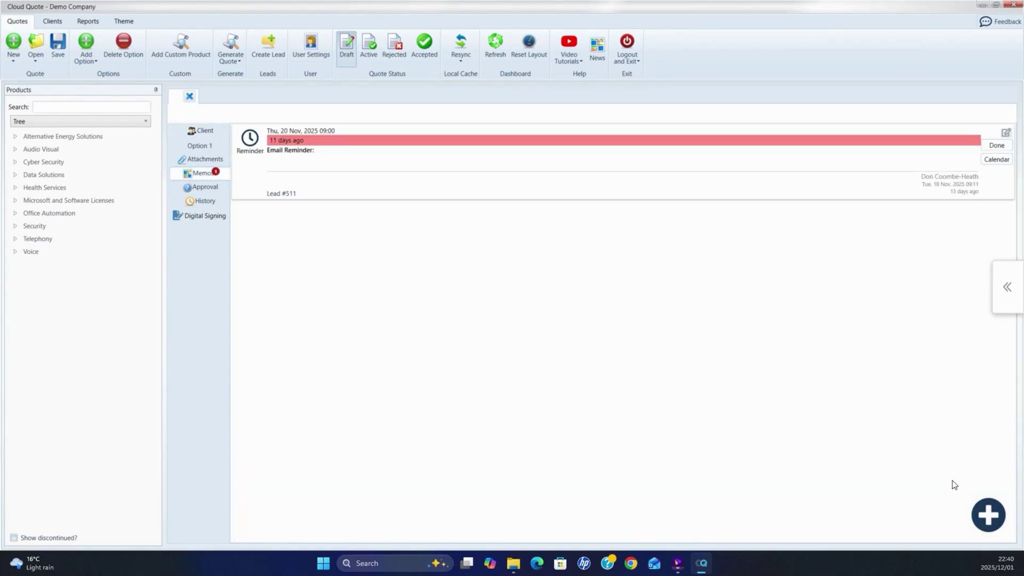
pyautogui.click(189, 97)
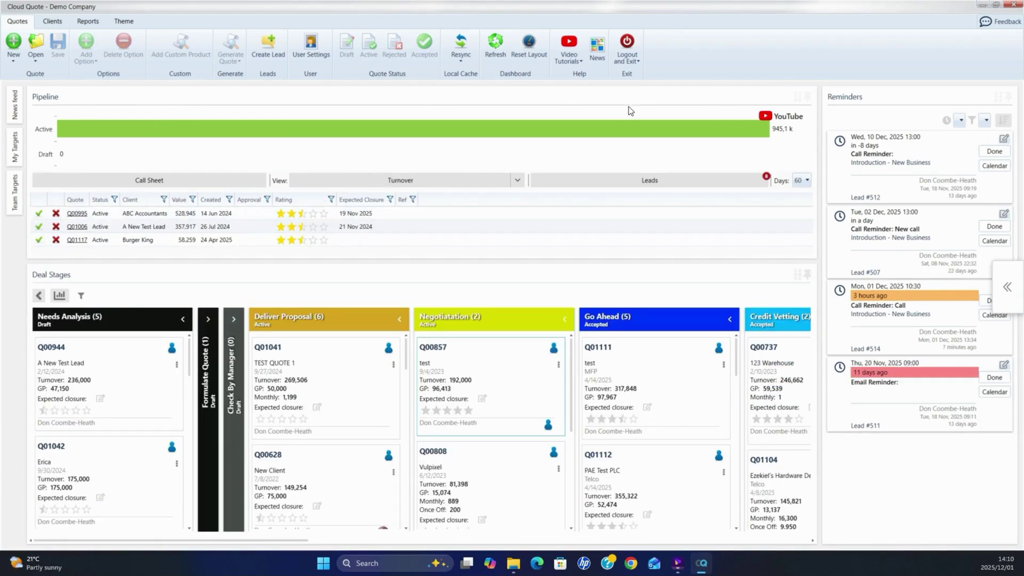
# Collapse the Pipeline panel to enlarge Deal Stages, and review the tags available for TEST QUOTE 1.
pyautogui.click(807, 97)
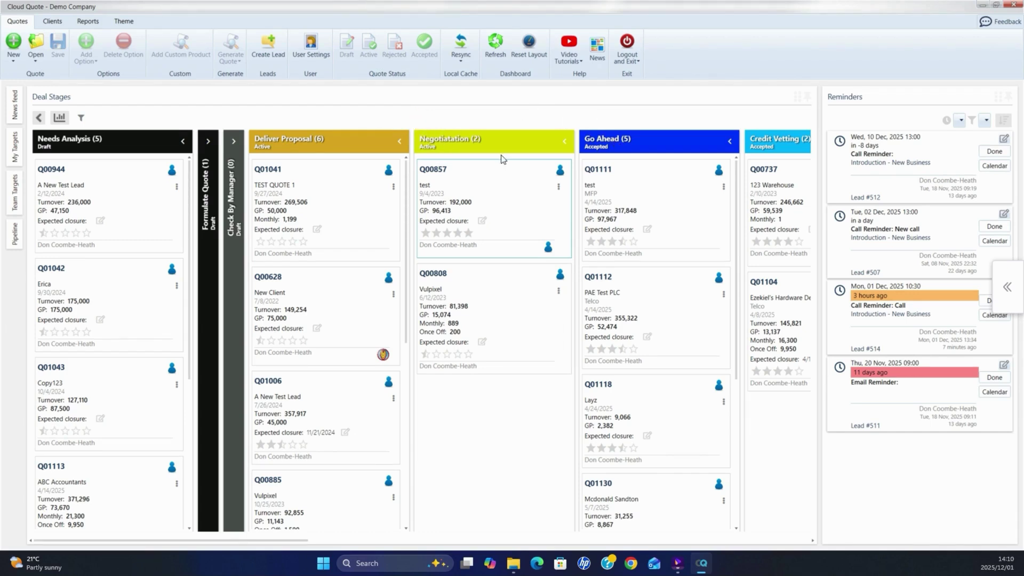
pyautogui.click(393, 188)
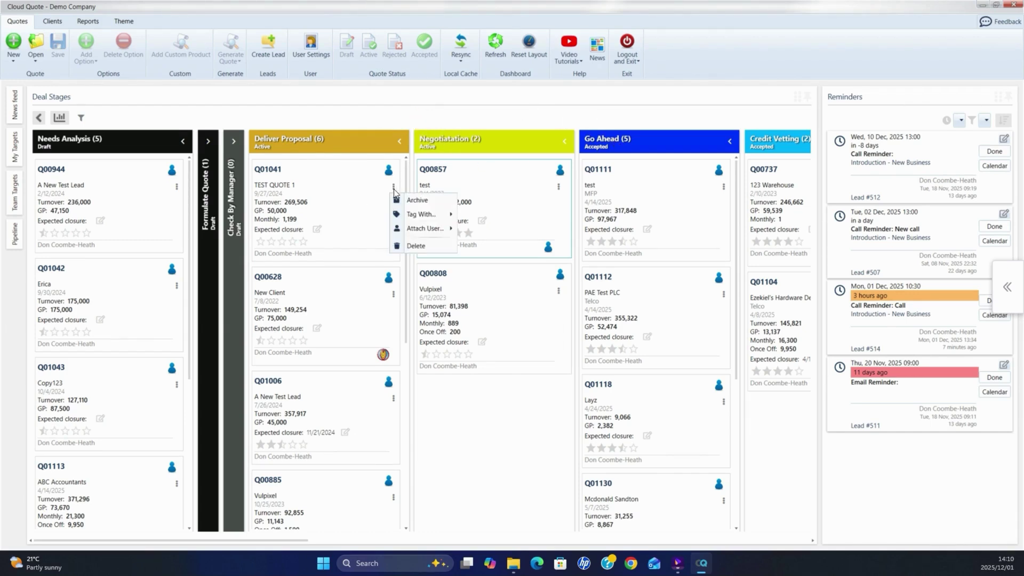
pyautogui.moveTo(434, 216)
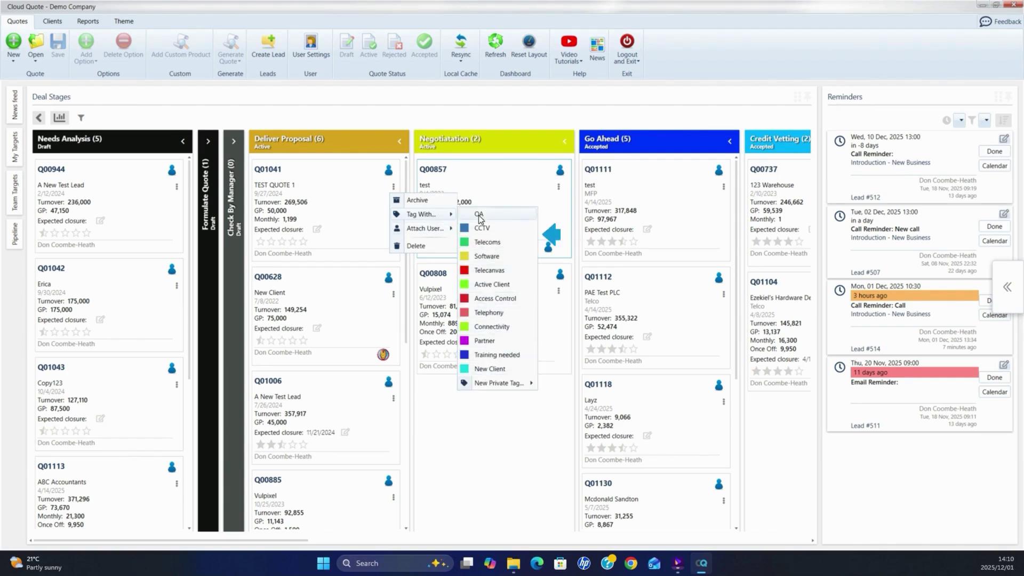
pyautogui.click(442, 392)
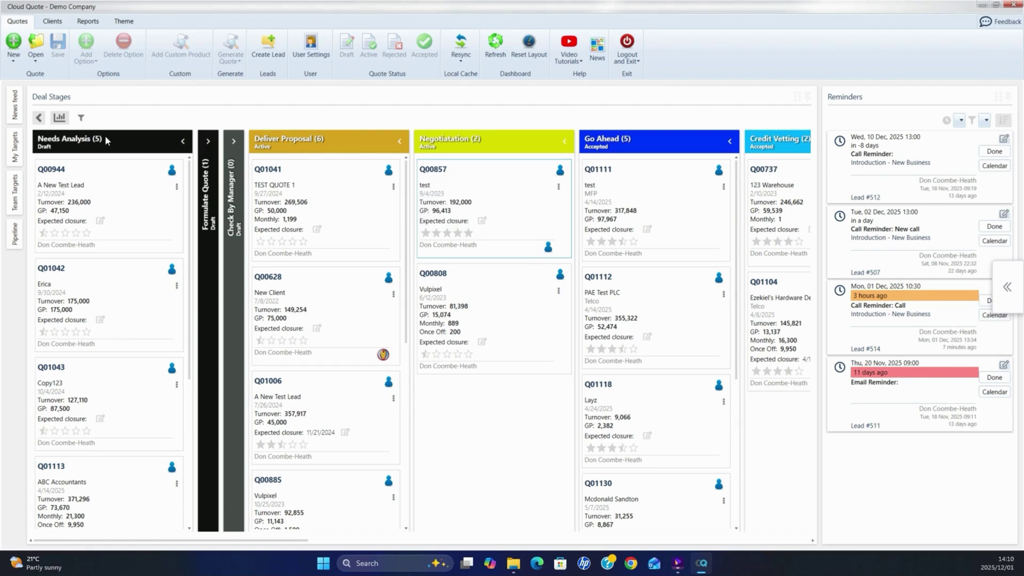
# Review the tag filters for the deal stages and show the summary totals for each stage.
pyautogui.click(80, 117)
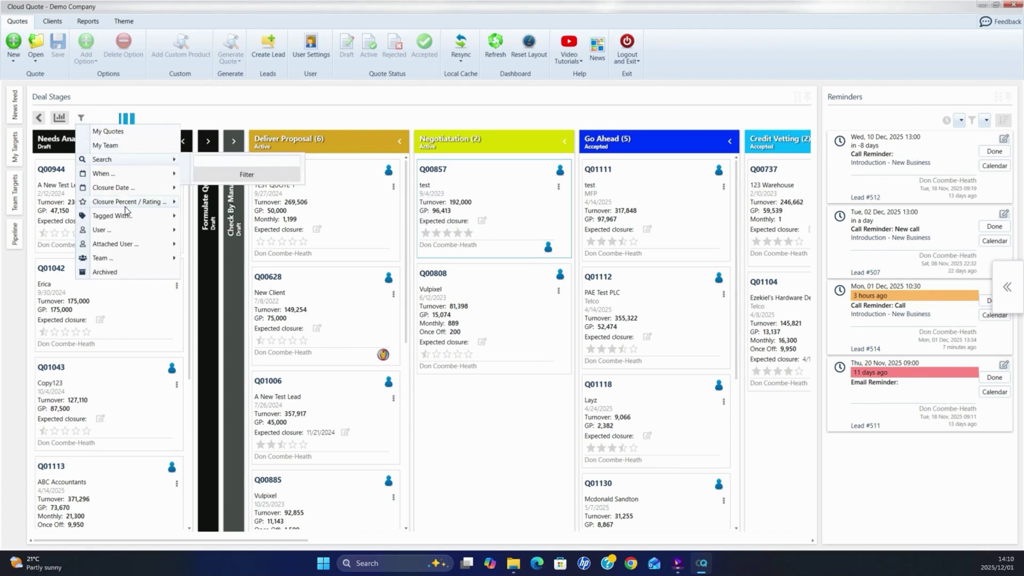
pyautogui.moveTo(127, 210)
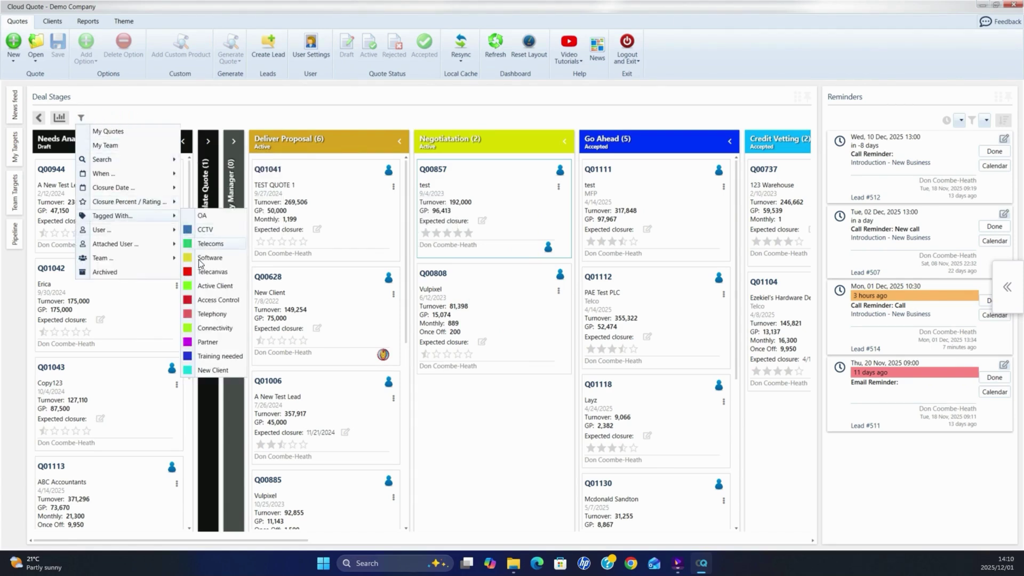
pyautogui.click(62, 119)
pyautogui.click(60, 119)
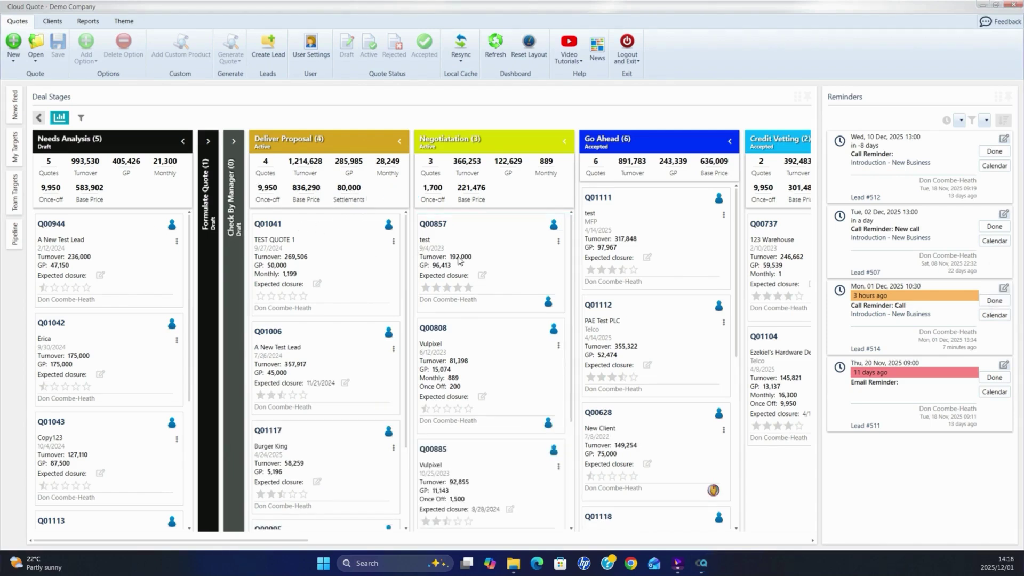
# Move TEST QUOTE 1 from Deliver Proposal to the Negotiatation stage and attach another user to it.
pyautogui.moveTo(341, 271); pyautogui.dragTo(491, 260)
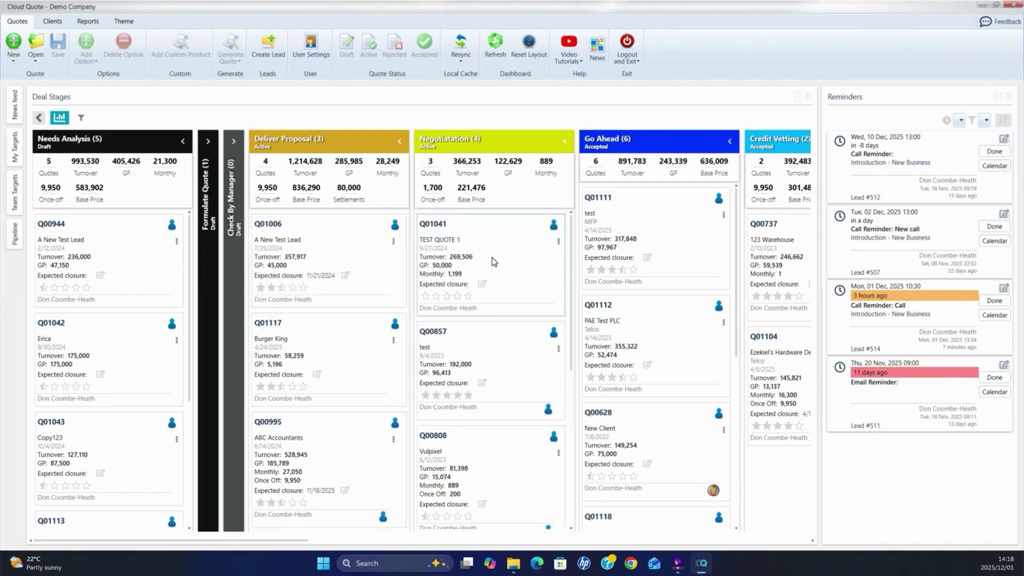
pyautogui.click(558, 241)
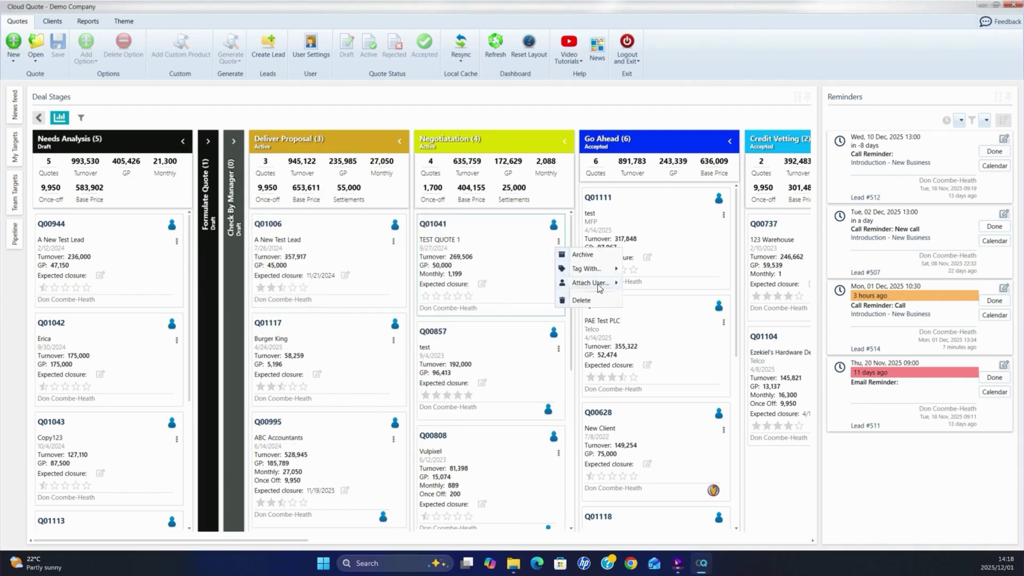
pyautogui.moveTo(598, 288)
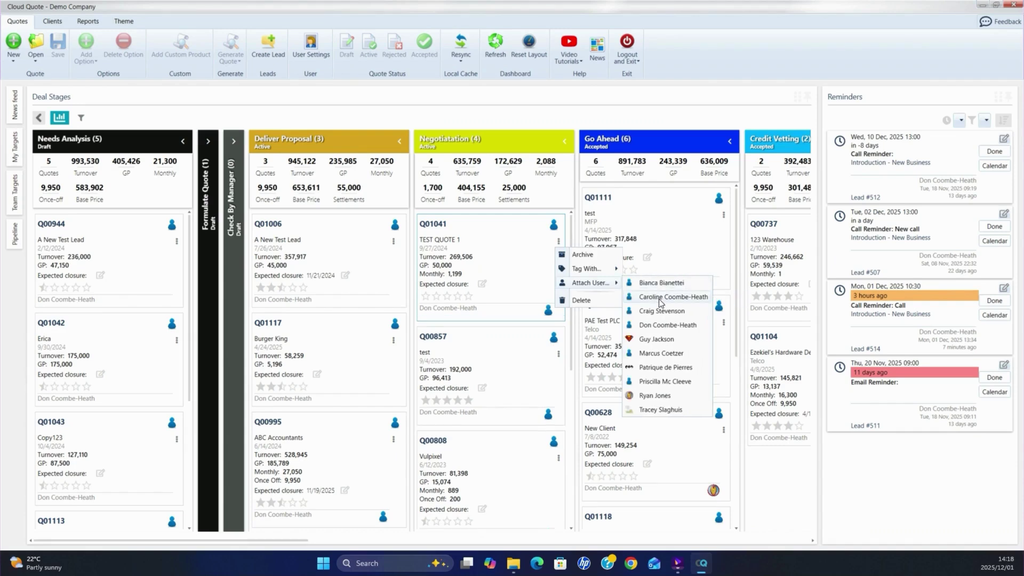
pyautogui.click(564, 331)
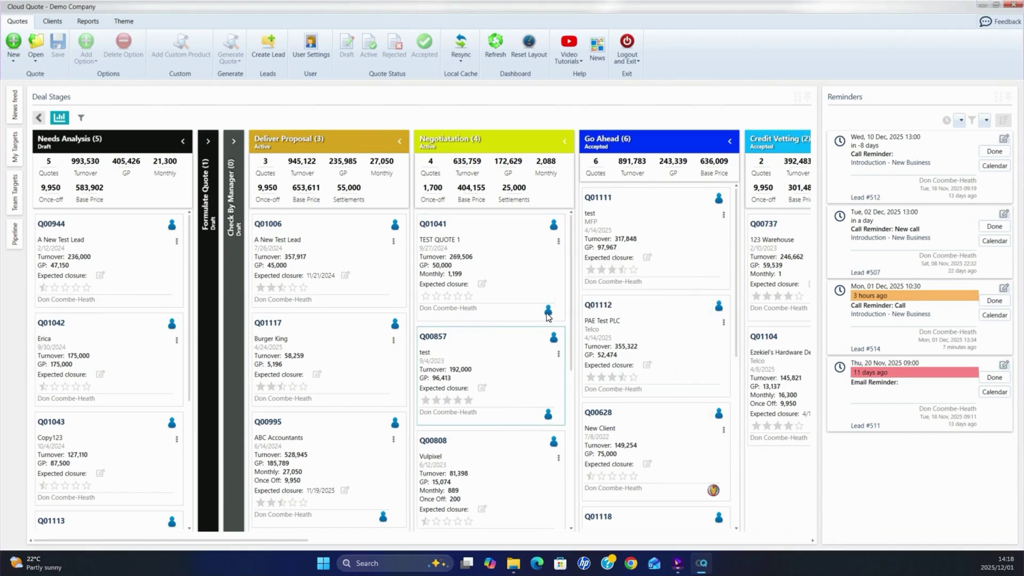
# Move TEST QUOTE 1 from Negotiatation to the Go Ahead stage and accept the status change to Accepted.
pyautogui.moveTo(548, 315)
pyautogui.moveTo(494, 266); pyautogui.dragTo(652, 250)
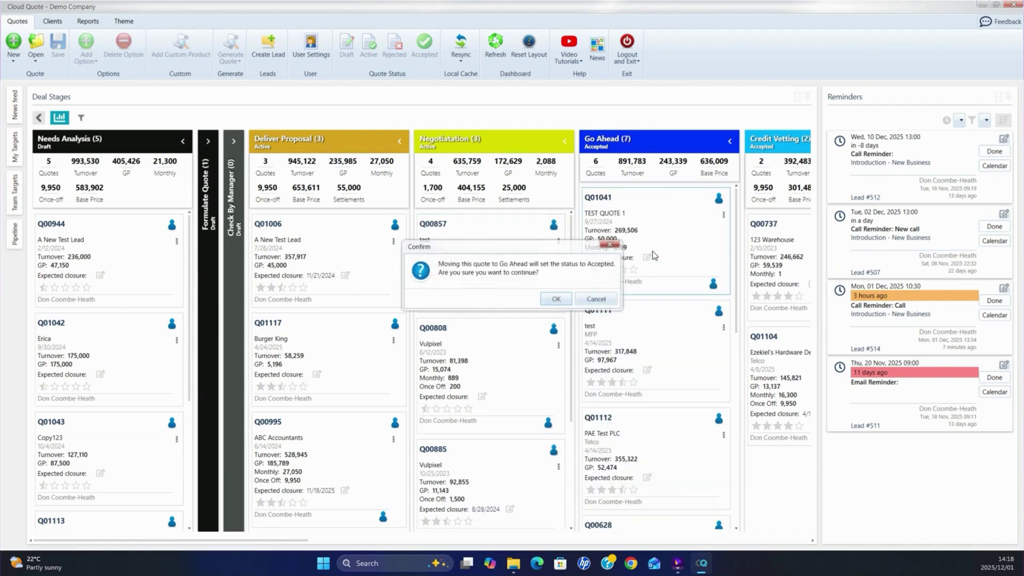
pyautogui.click(554, 299)
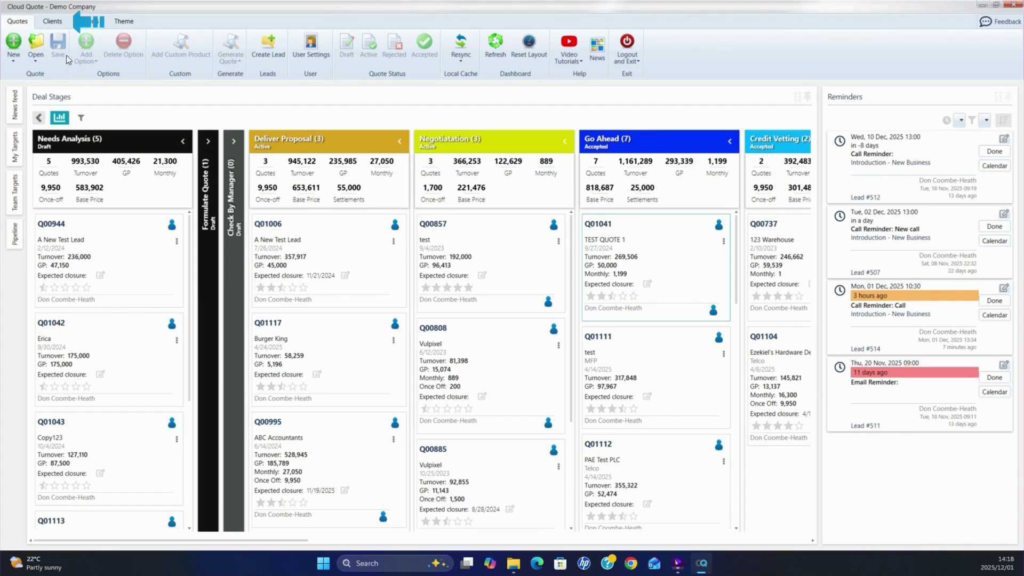
# Open the client list and filter the Assigned To column to show only the named sales user's clients.
pyautogui.click(56, 24)
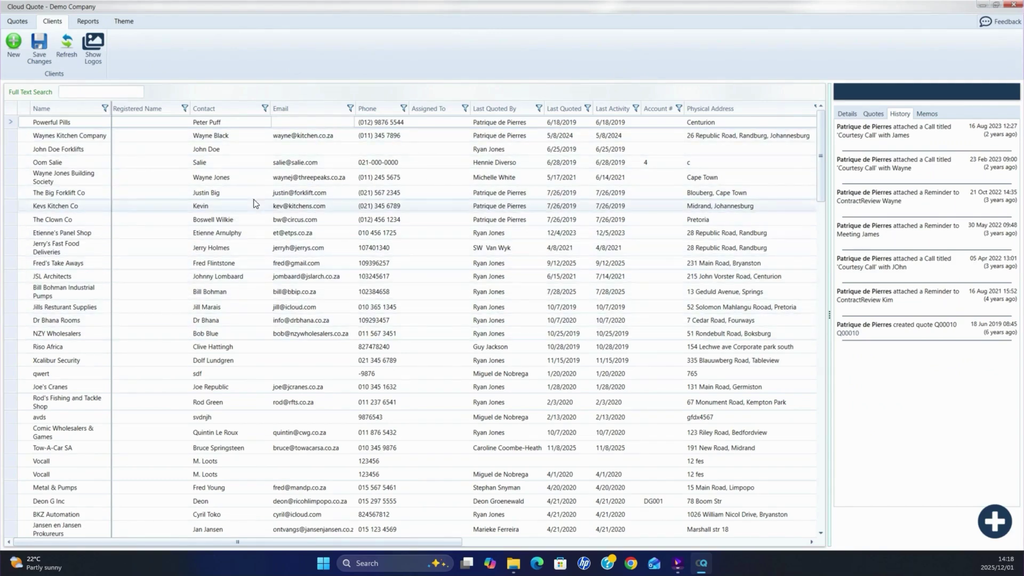
pyautogui.click(465, 110)
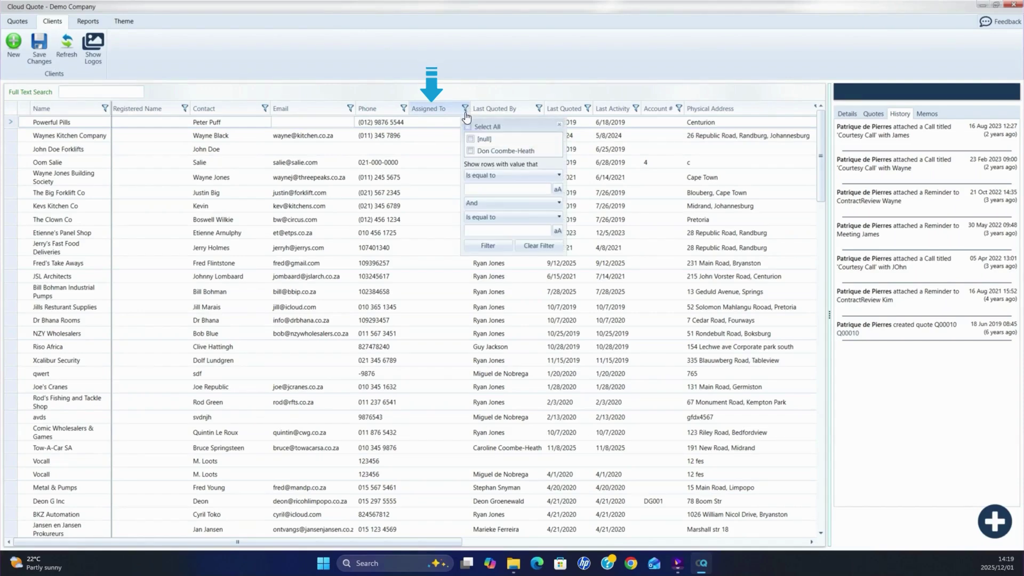
pyautogui.click(470, 151)
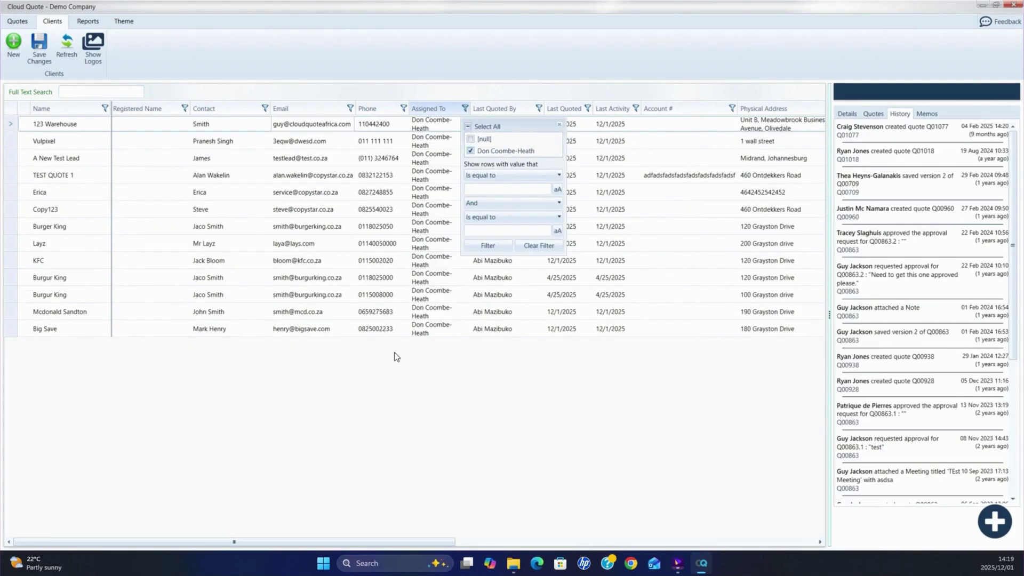
pyautogui.click(393, 379)
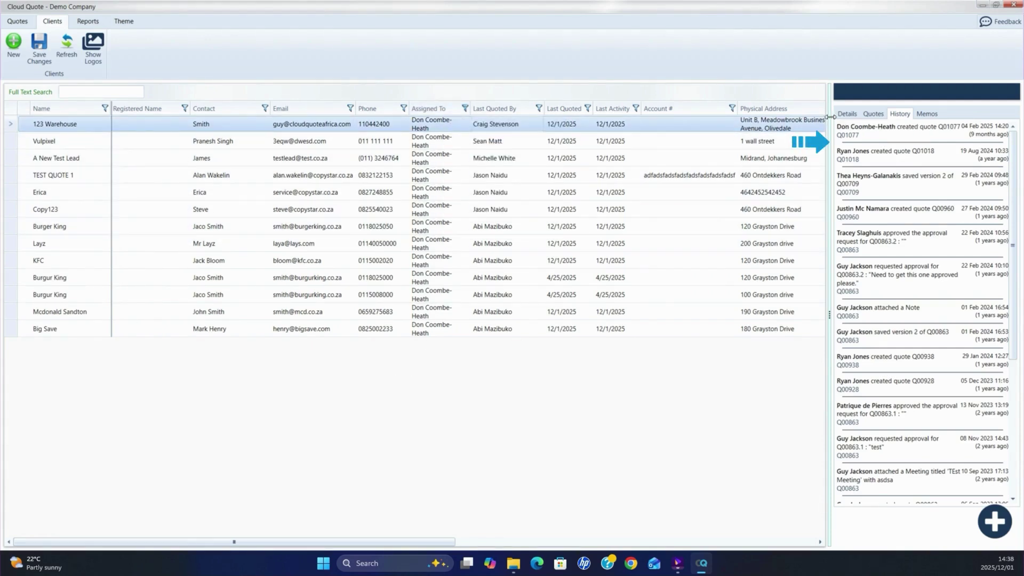
# Review the company details, quotes, history and memos of 123 Warehouse, including the memo types available for filtering.
pyautogui.click(846, 114)
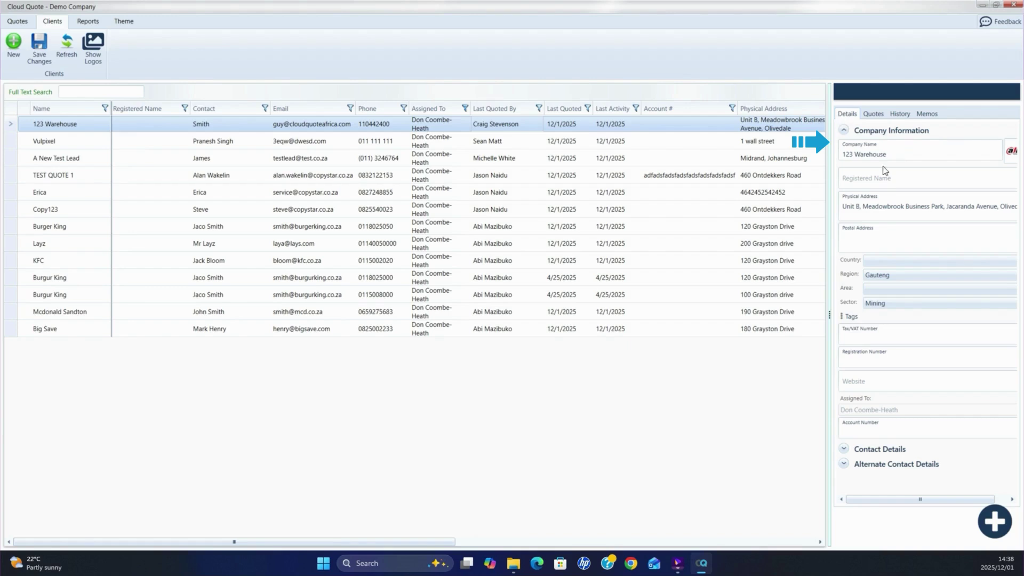
pyautogui.click(874, 115)
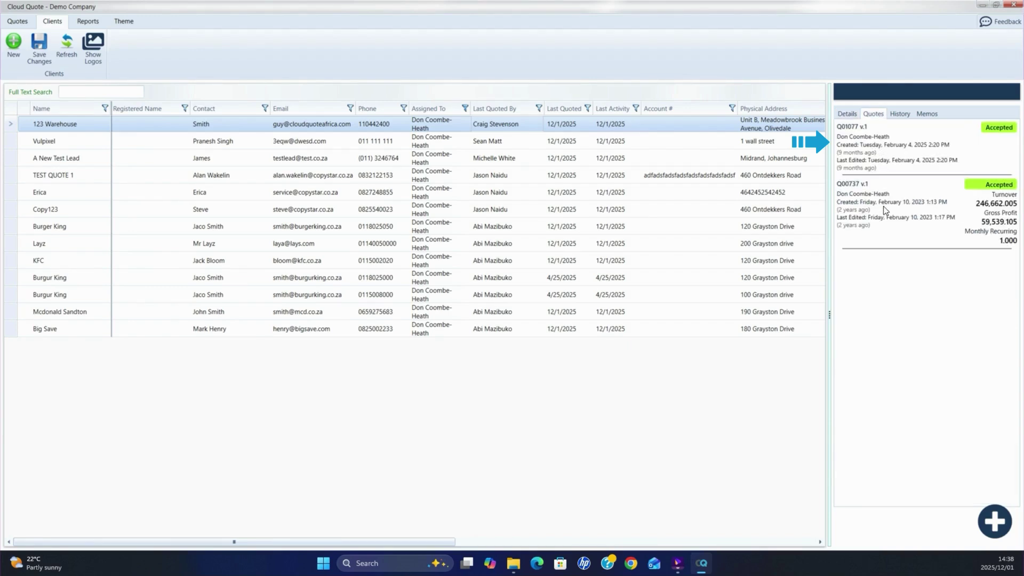
pyautogui.click(896, 117)
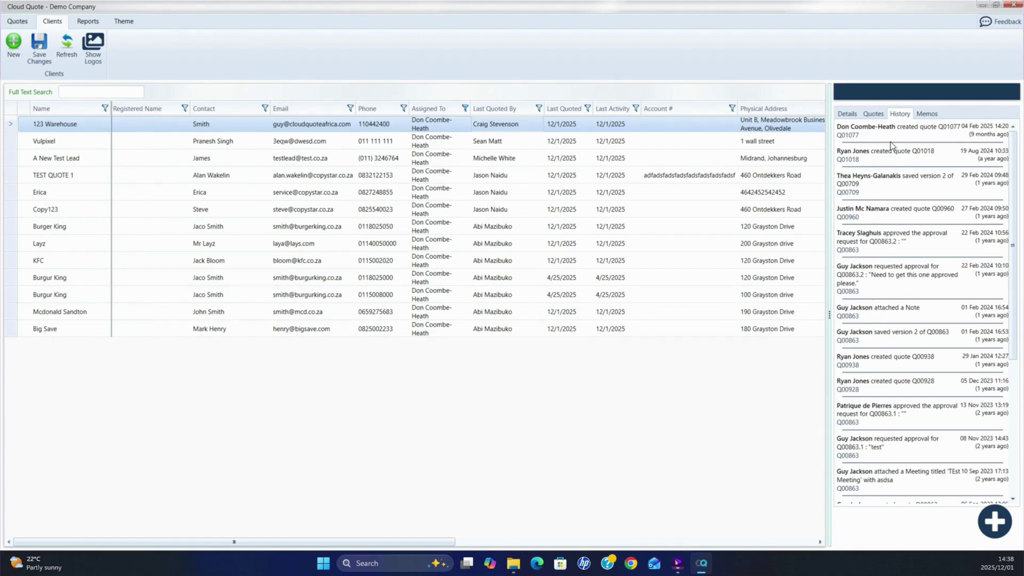
pyautogui.click(925, 116)
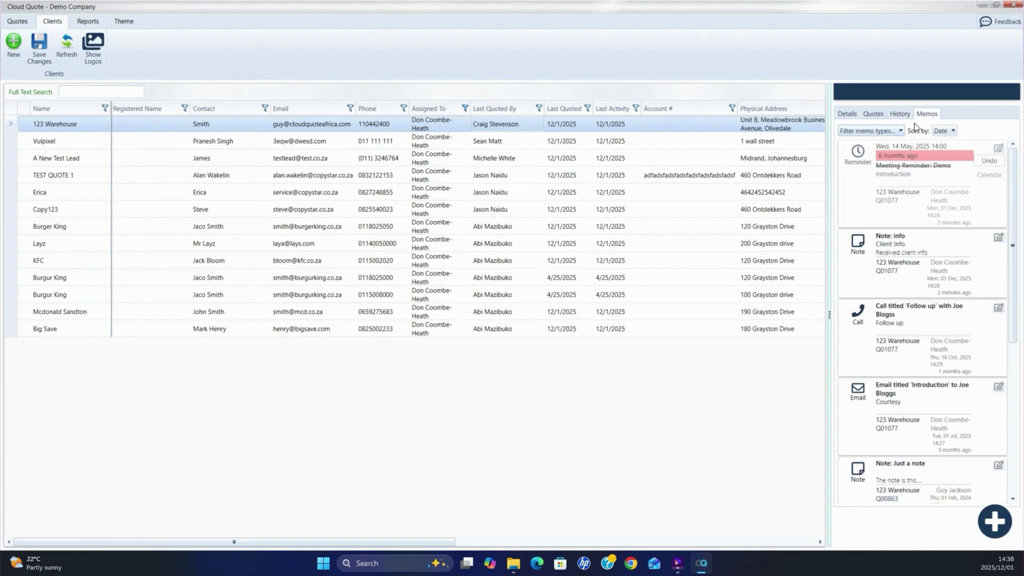
pyautogui.click(900, 132)
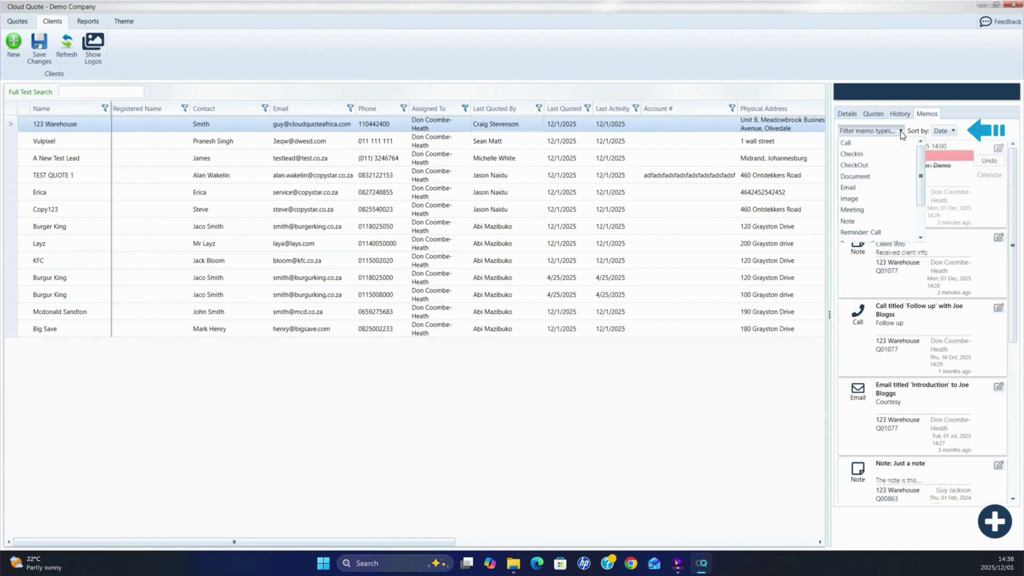
pyautogui.click(900, 131)
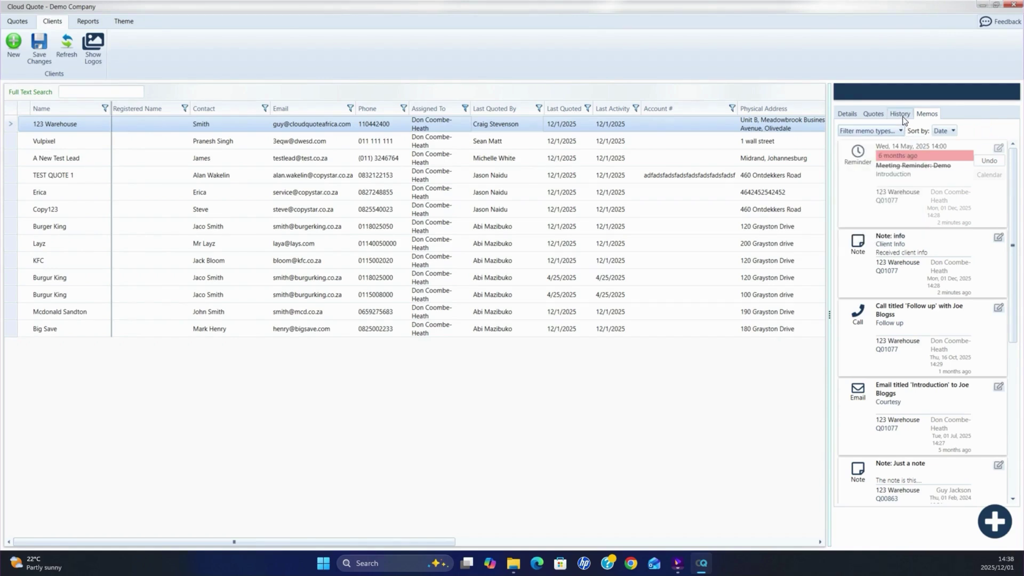
# Open the most recent quote from 123 Warehouse's history and view the quote's memos.
pyautogui.click(901, 114)
pyautogui.click(852, 137)
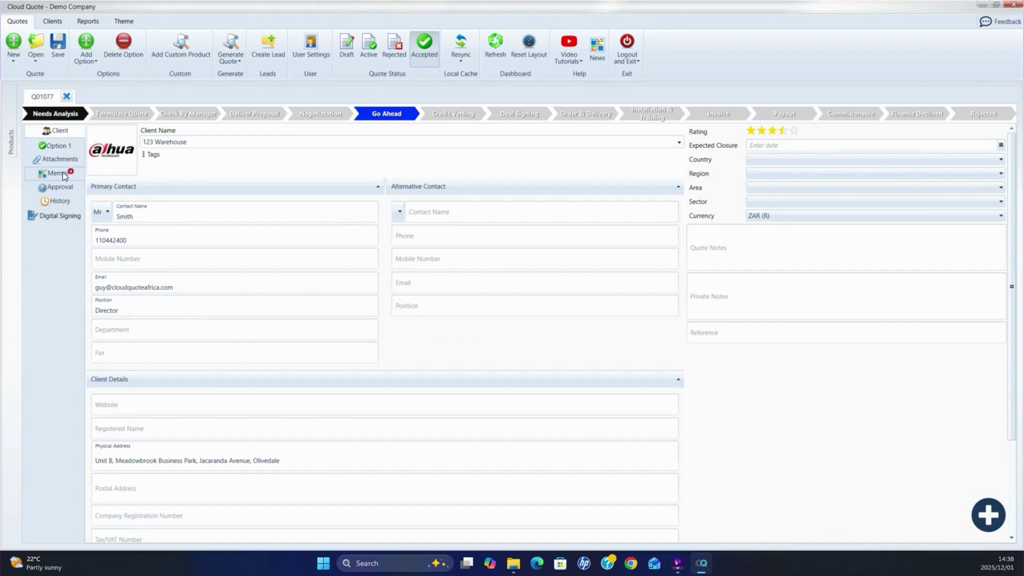
pyautogui.click(62, 171)
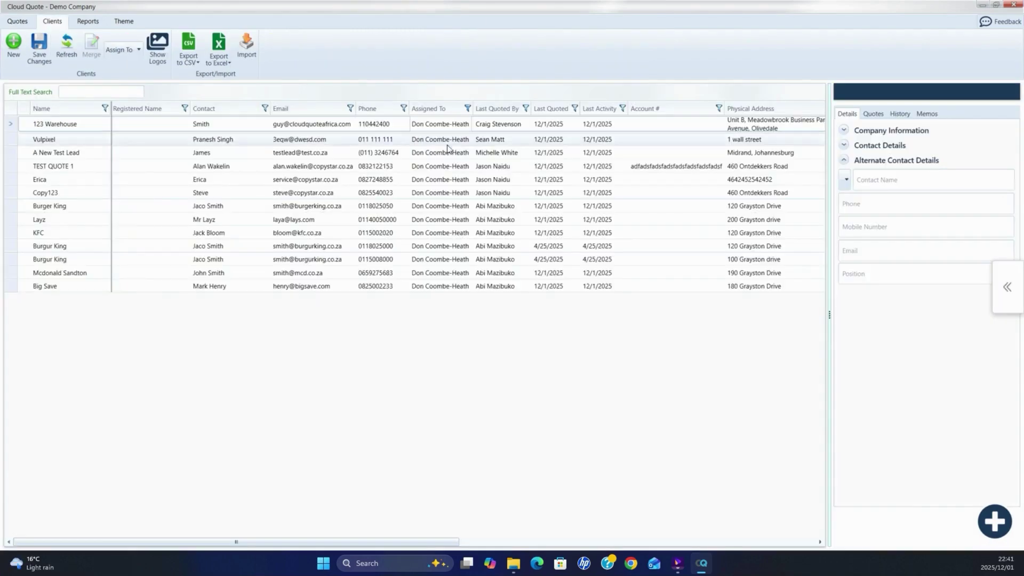
# Expand the company information of 123 Warehouse and reassign the client to another user.
pyautogui.click(843, 131)
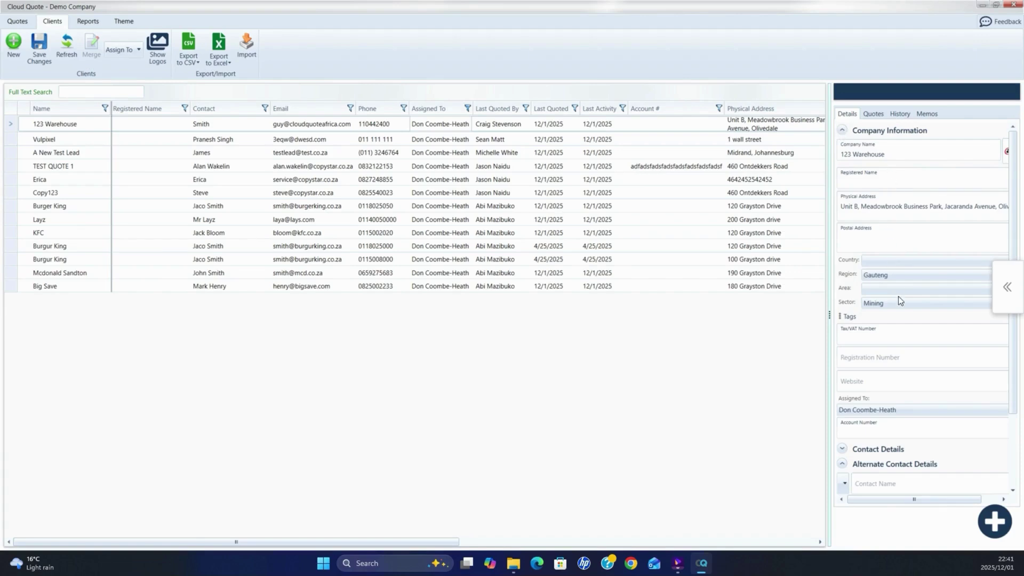
pyautogui.click(908, 408)
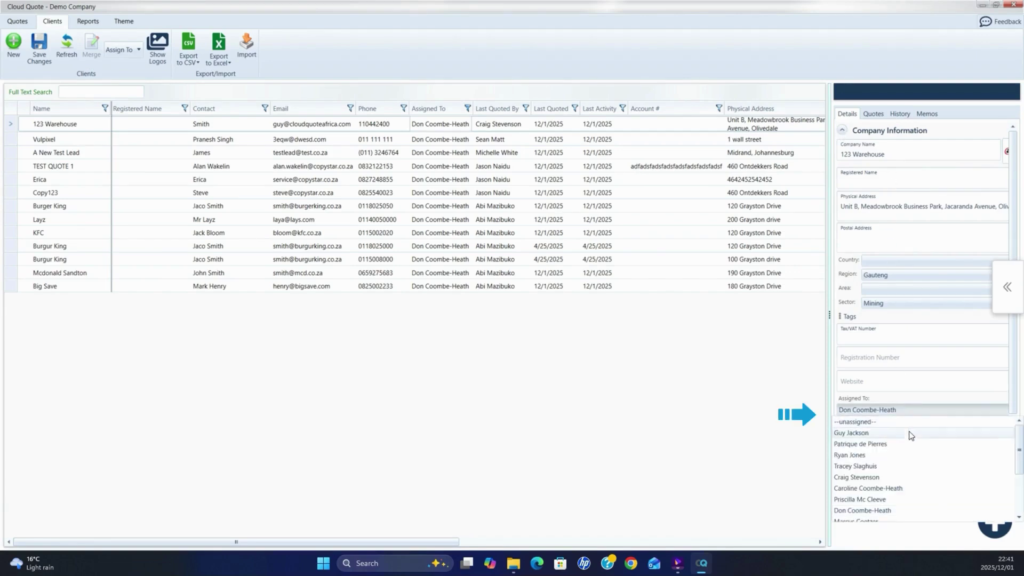
pyautogui.click(901, 486)
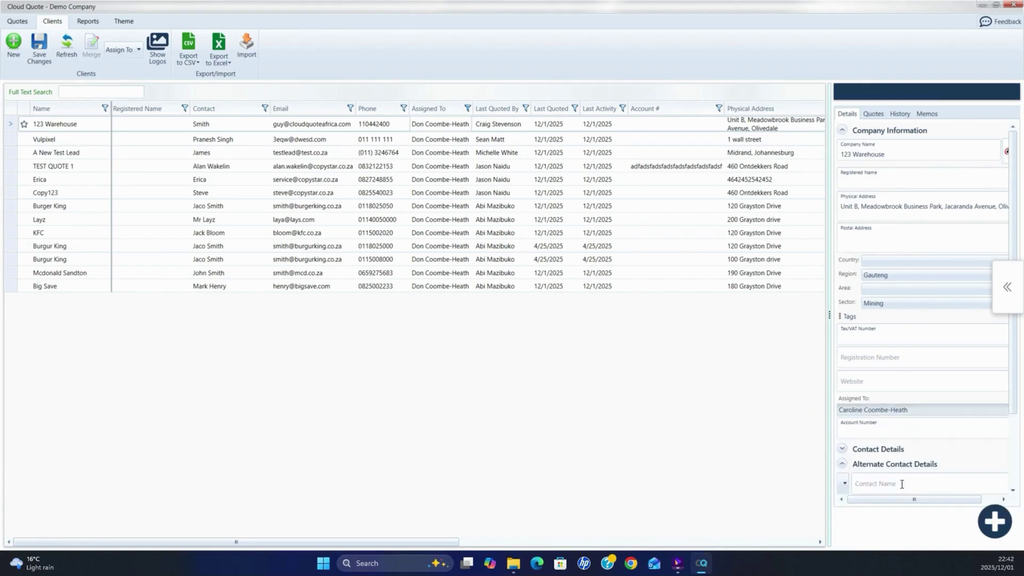